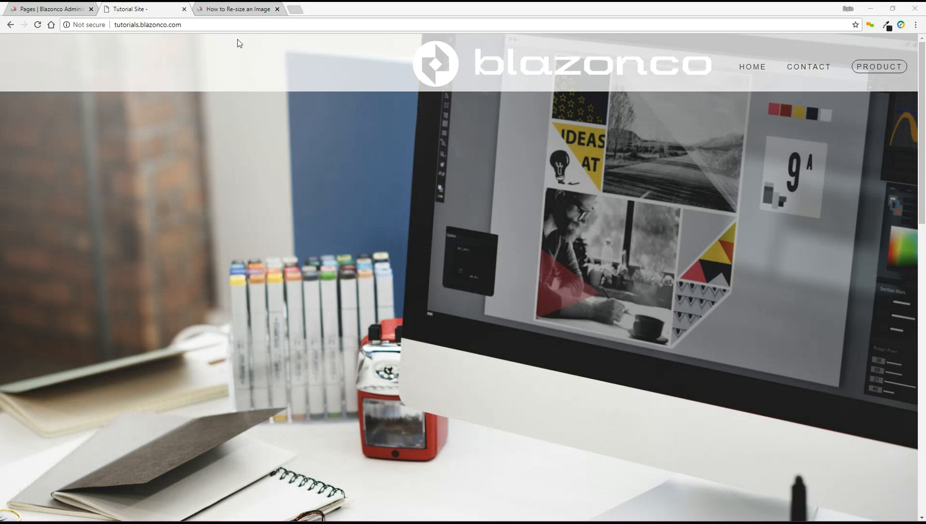
- Look at the How to Re-size an Image tutorial page, checking its web address and its heading
{"action": "left_click", "coordinate": [251, 13]}
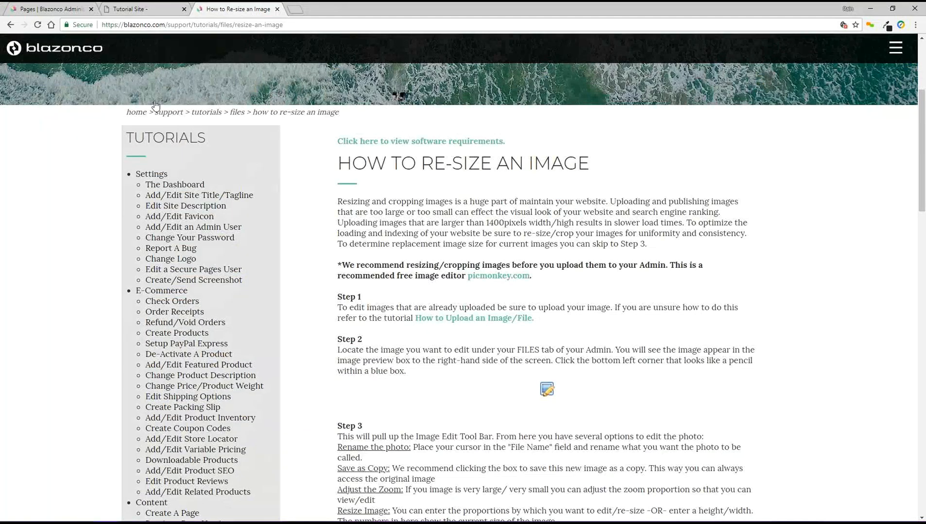
{"action": "left_click", "coordinate": [200, 28]}
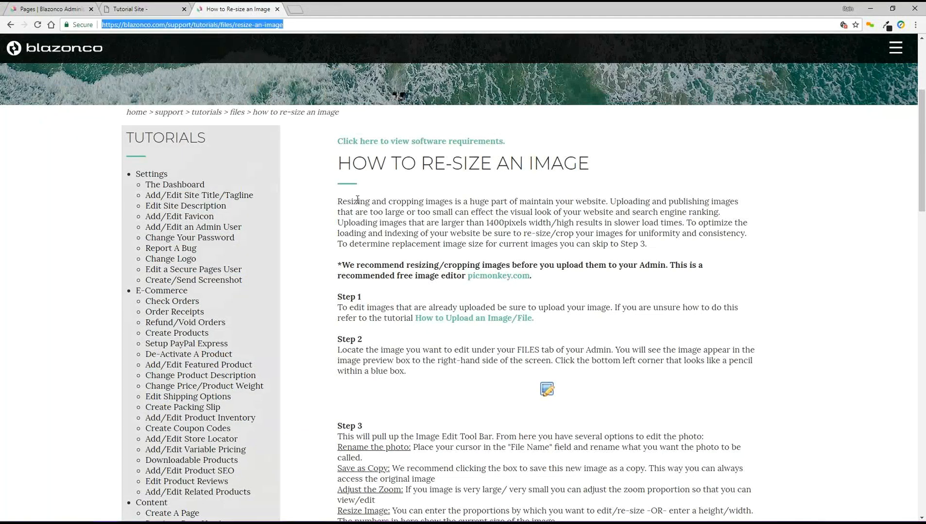
{"action": "left_click_drag", "start_coordinate": [340, 168], "coordinate": [602, 170]}
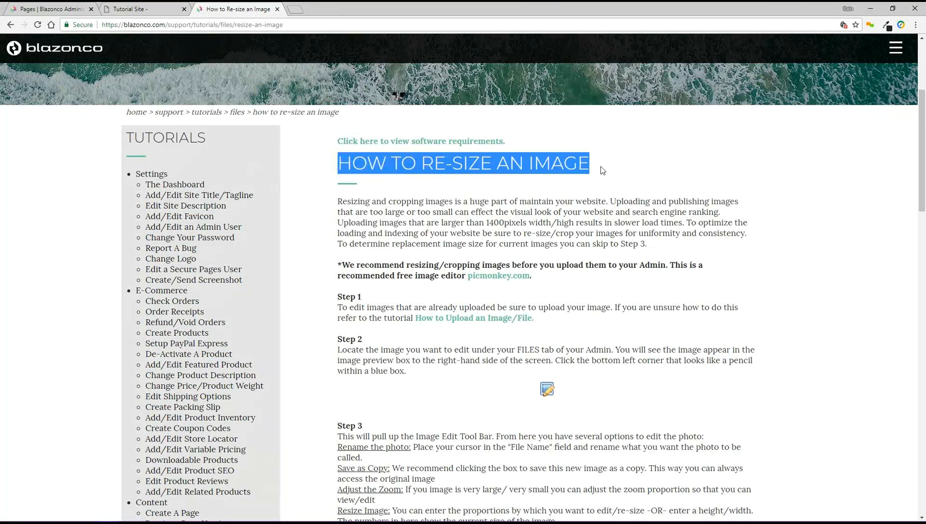
{"action": "left_click", "coordinate": [505, 224]}
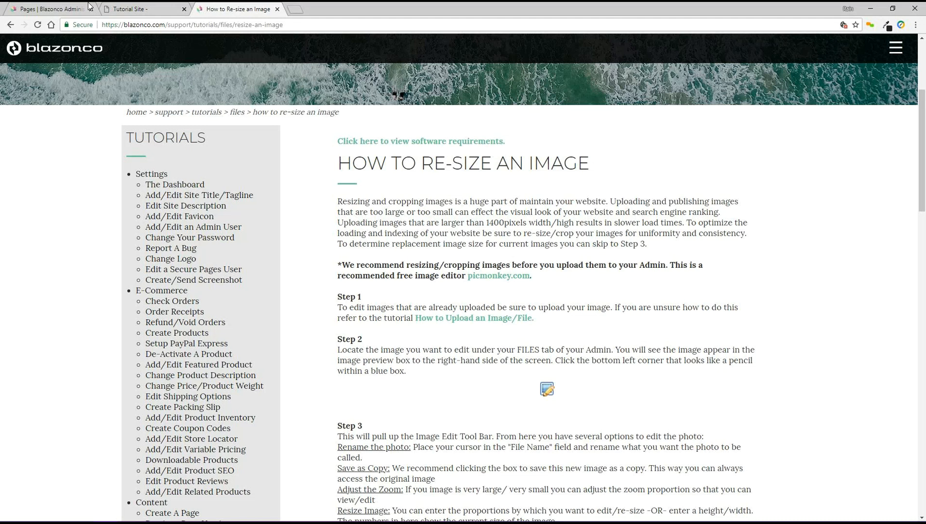
- Go to the site administration's dashboard and open its file manager
{"action": "left_click", "coordinate": [56, 13]}
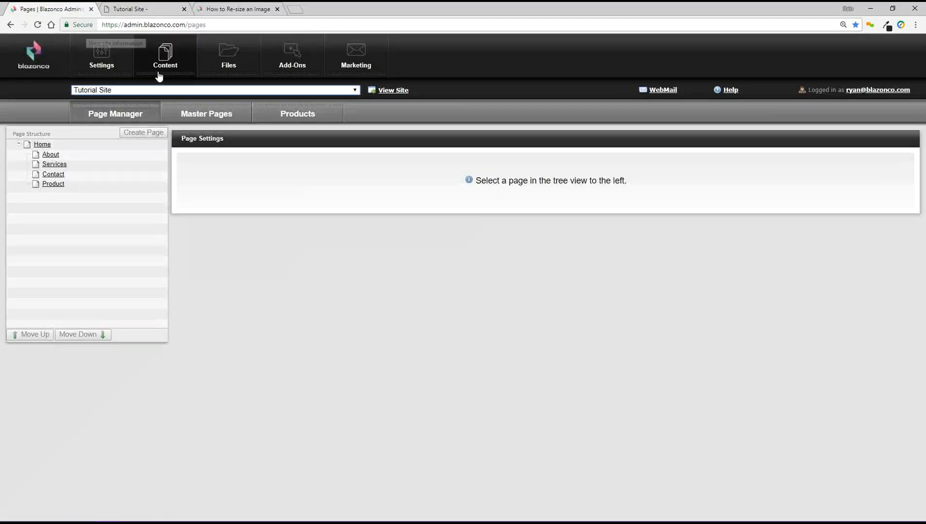
{"action": "left_click", "coordinate": [35, 65]}
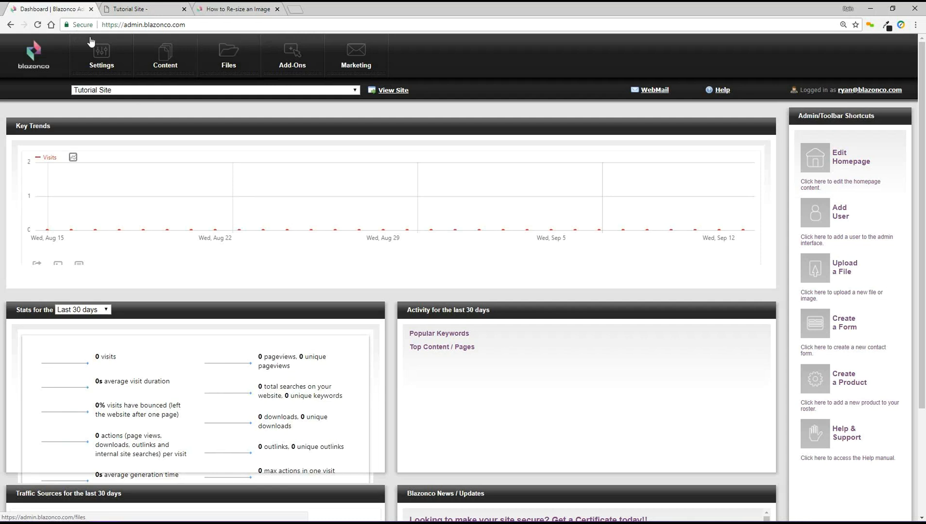
{"action": "left_click", "coordinate": [229, 60]}
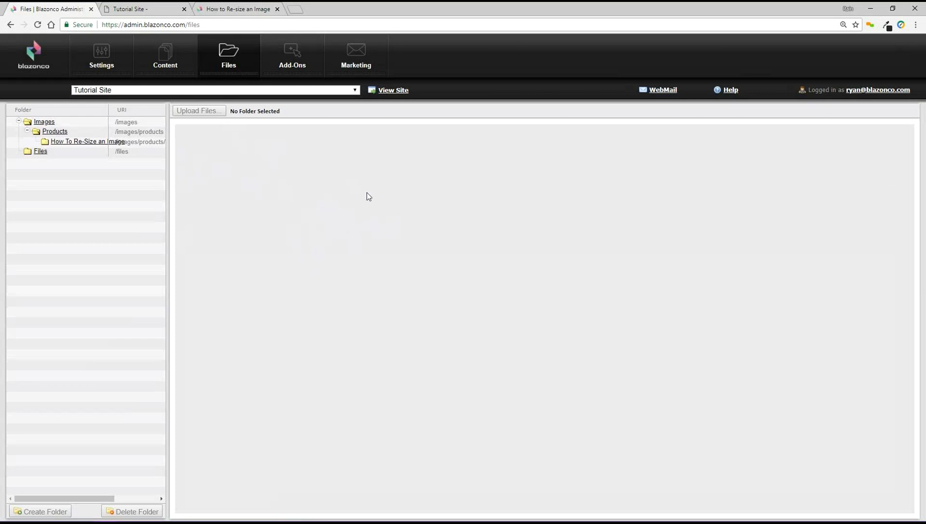
- View the How To Re-Size An Image product page in the Tutorials category of the live tutorial site
{"action": "left_click", "coordinate": [162, 9]}
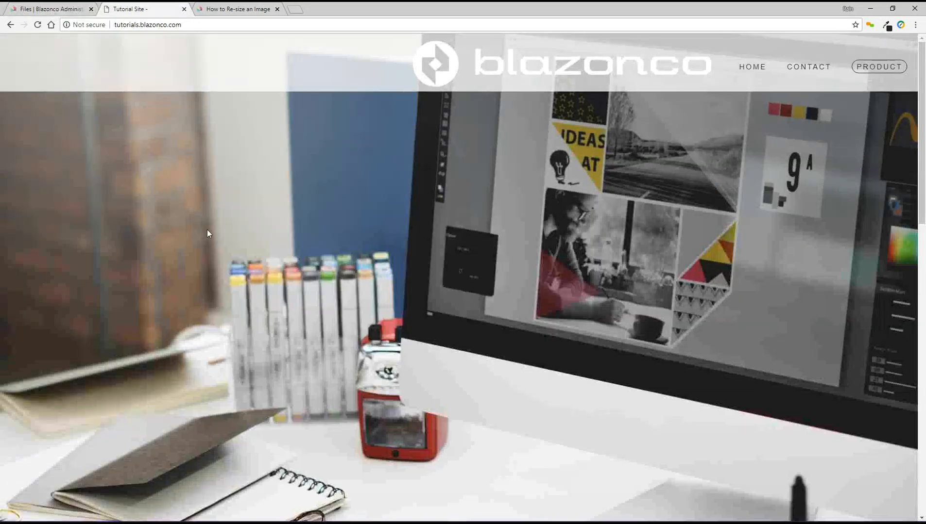
{"action": "left_click", "coordinate": [876, 68]}
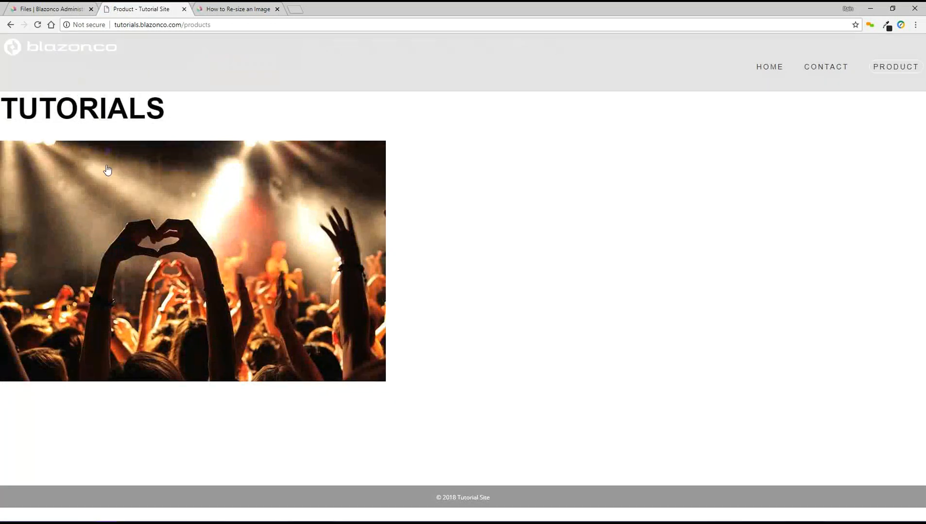
{"action": "left_click", "coordinate": [132, 234]}
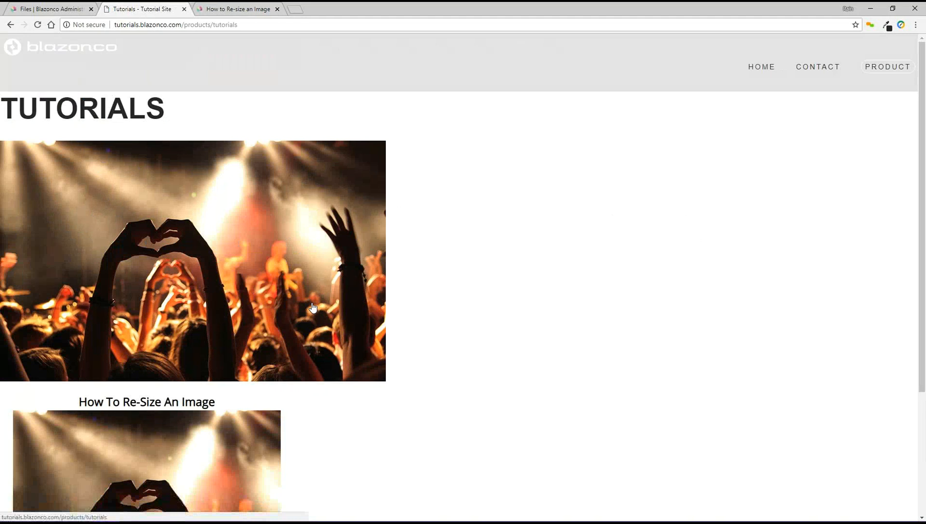
{"action": "scroll", "coordinate": [299, 315], "scroll_direction": "down", "scroll_amount": 1}
{"action": "scroll", "coordinate": [297, 315], "scroll_direction": "down", "scroll_amount": 3}
{"action": "left_click", "coordinate": [161, 315]}
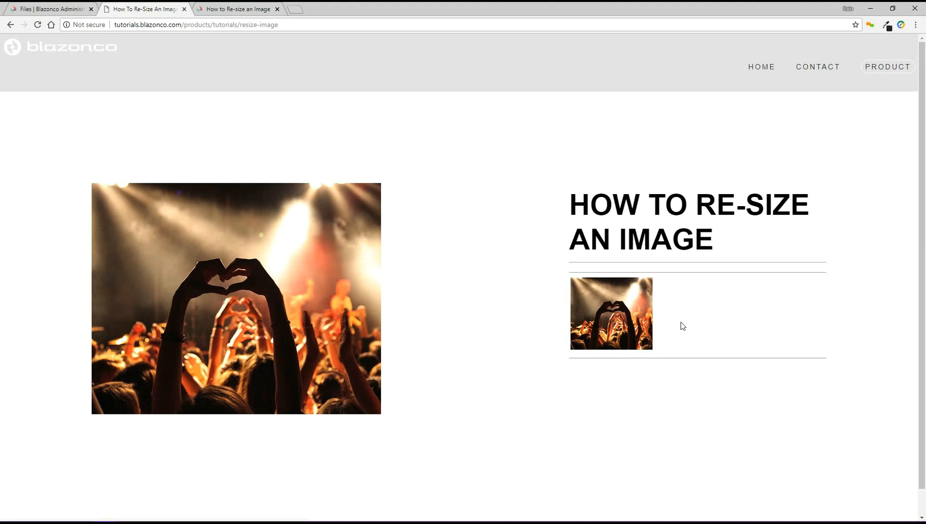
- Open the How To Re-Size an Image folder in the admin's file manager and check the dimensions of Tutorial001.jpg
{"action": "left_click", "coordinate": [56, 7]}
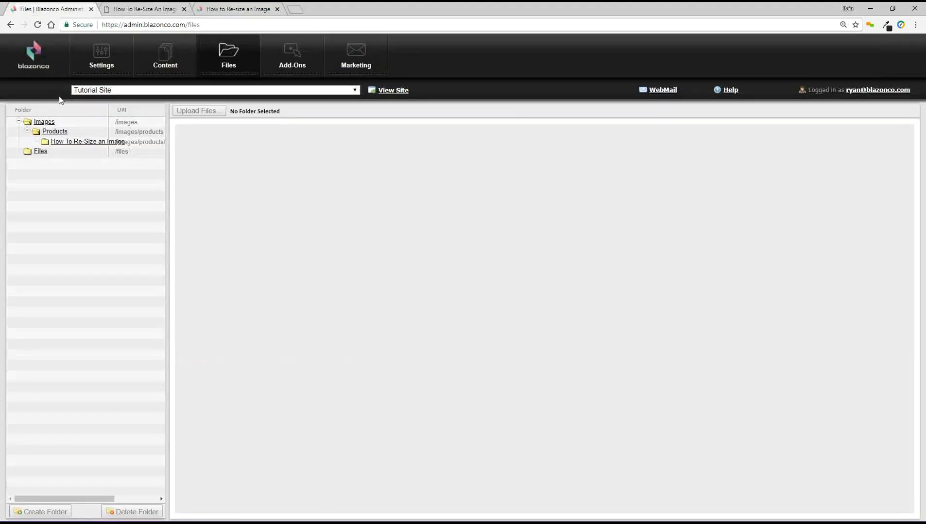
{"action": "left_click", "coordinate": [73, 142]}
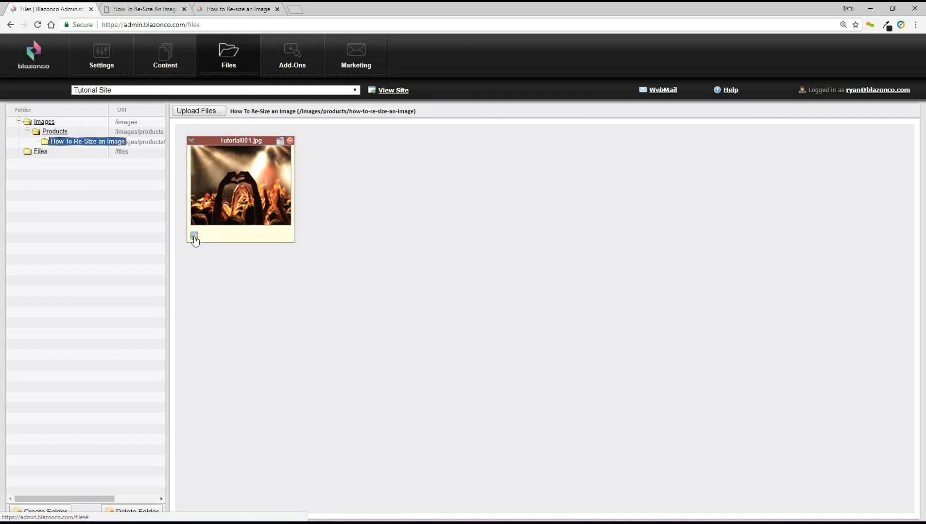
{"action": "left_click", "coordinate": [193, 236]}
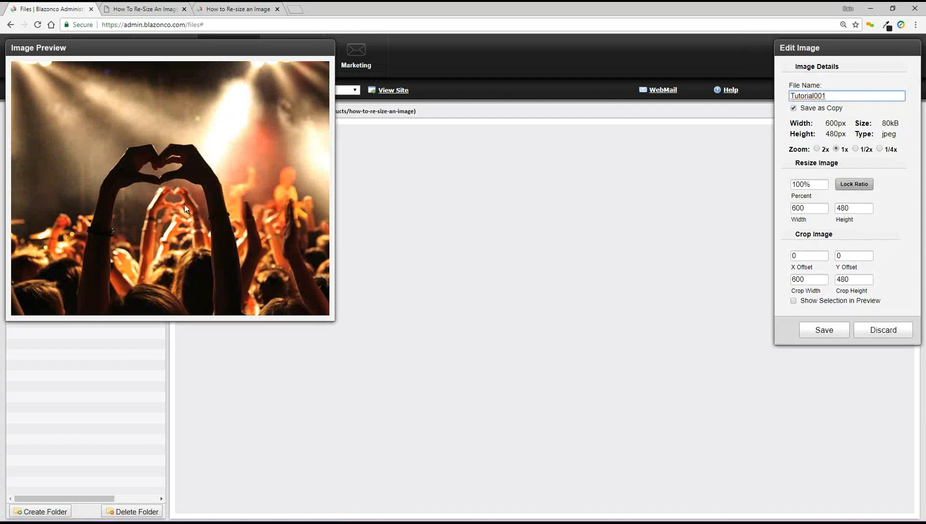
{"action": "left_click", "coordinate": [901, 328]}
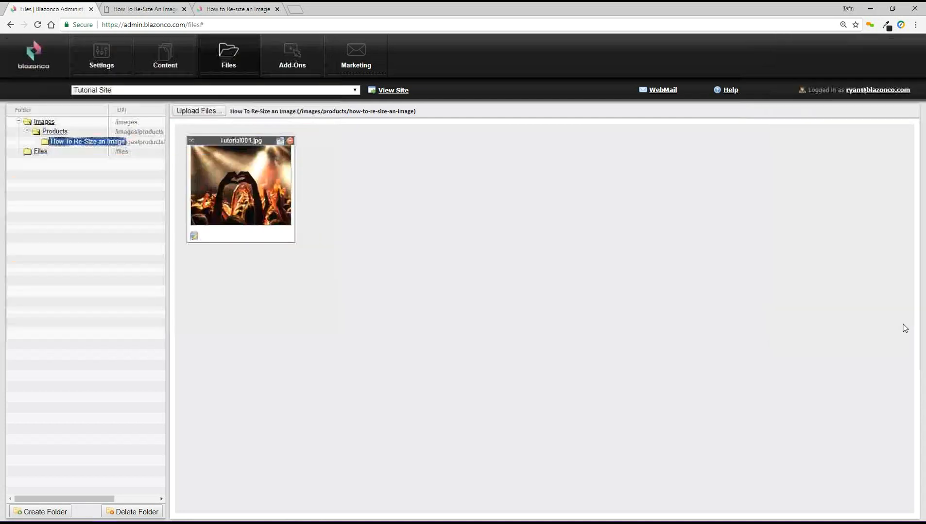
- Upload blog01-2.jpg from the BLAZONCO folder into the How To Re-Size an Image folder
{"action": "left_click", "coordinate": [210, 112]}
{"action": "left_click", "coordinate": [411, 291]}
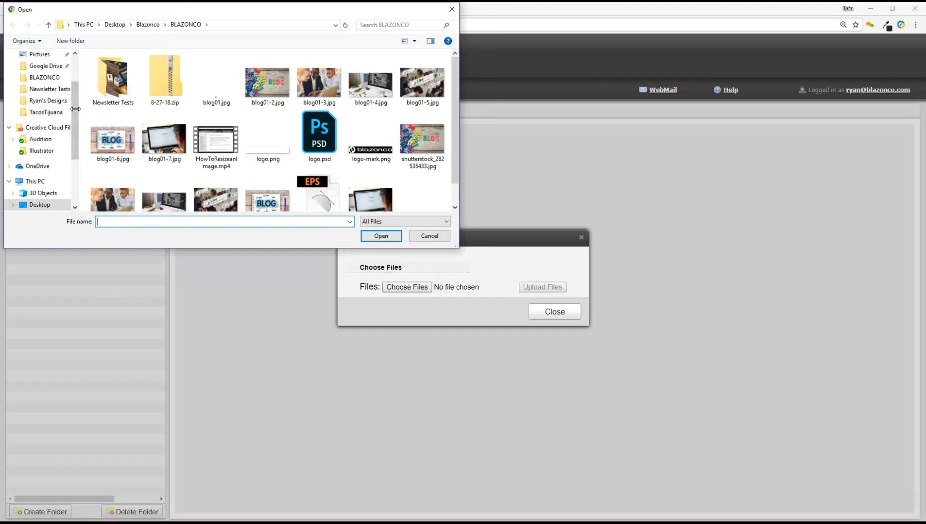
{"action": "left_click_drag", "start_coordinate": [78, 113], "coordinate": [29, 112]}
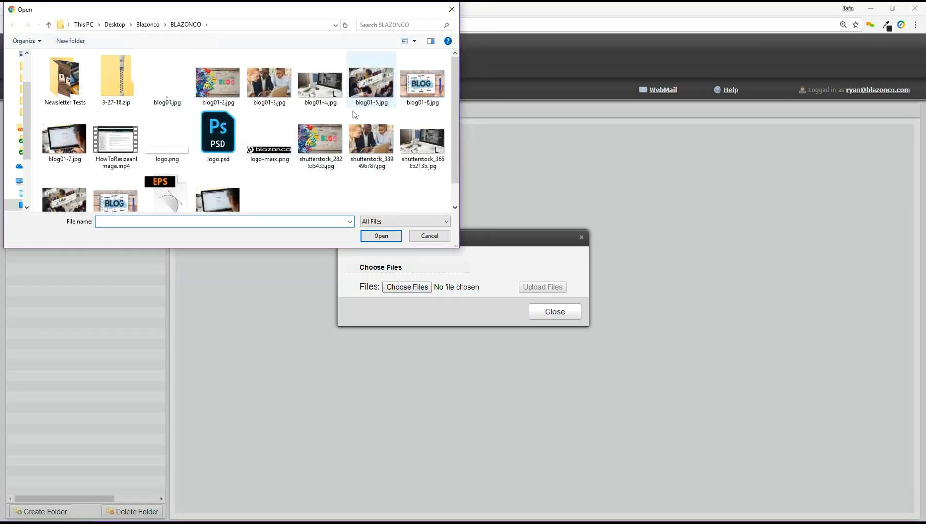
{"action": "left_click", "coordinate": [320, 84]}
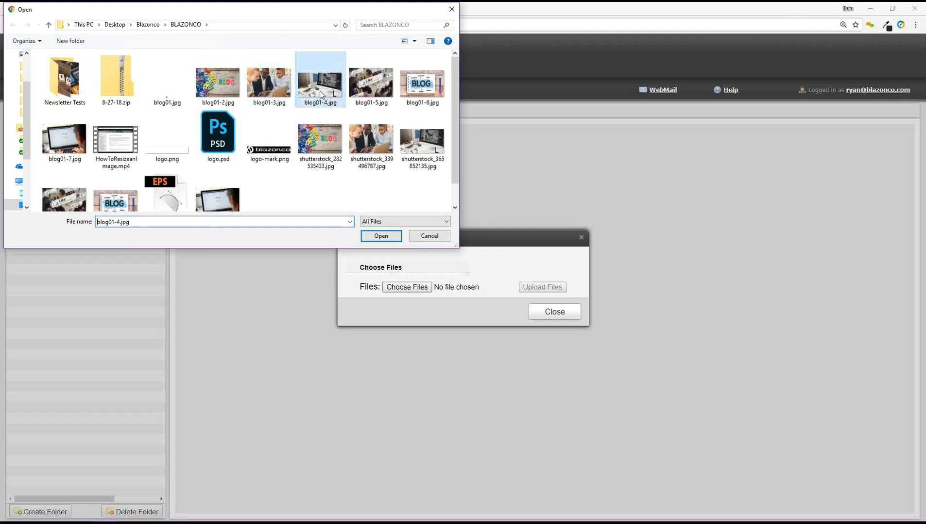
{"action": "left_click", "coordinate": [218, 81]}
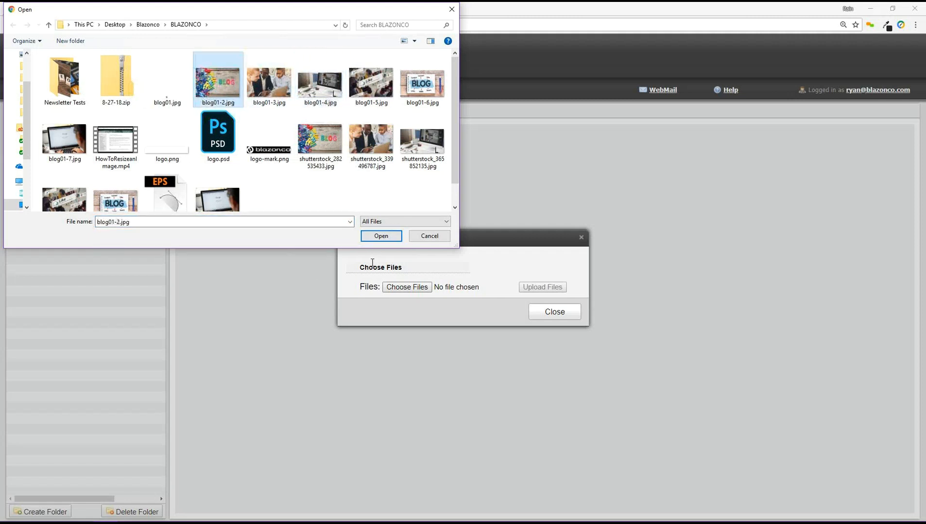
{"action": "left_click", "coordinate": [386, 240]}
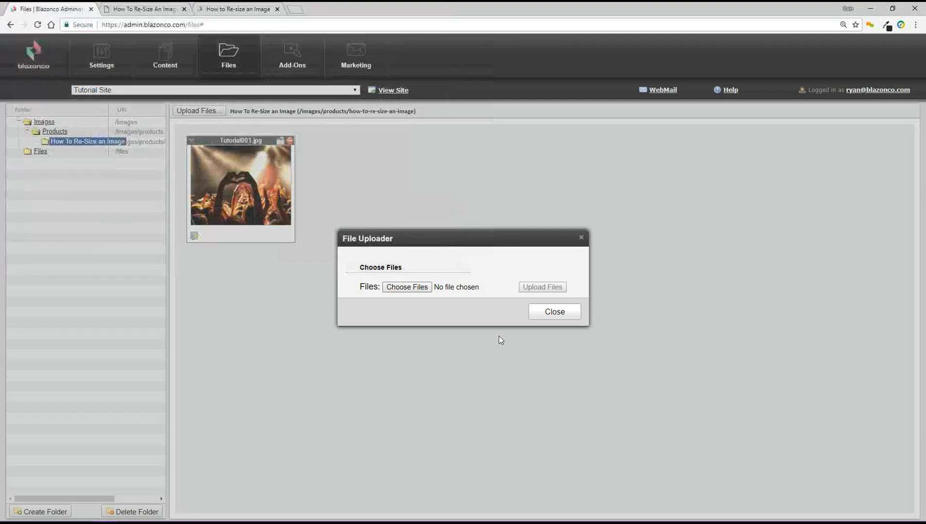
{"action": "left_click", "coordinate": [550, 290]}
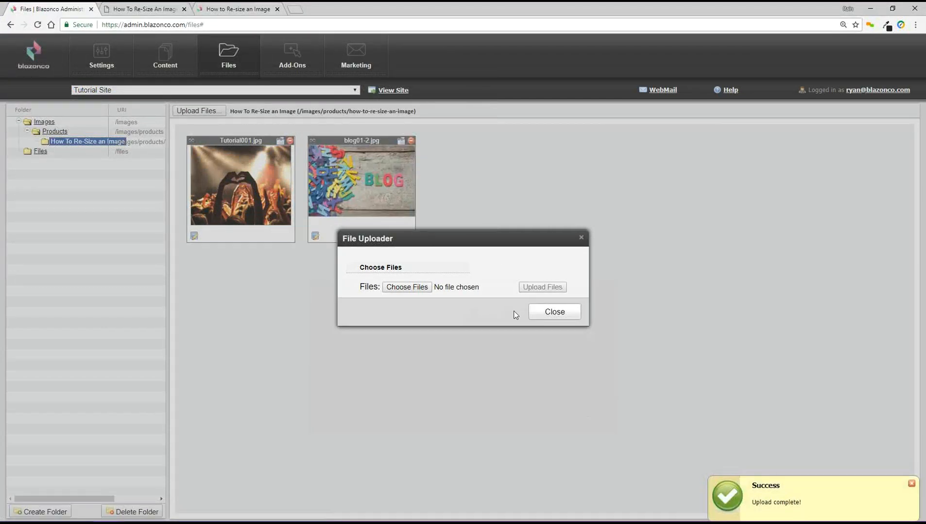
{"action": "left_click", "coordinate": [539, 312]}
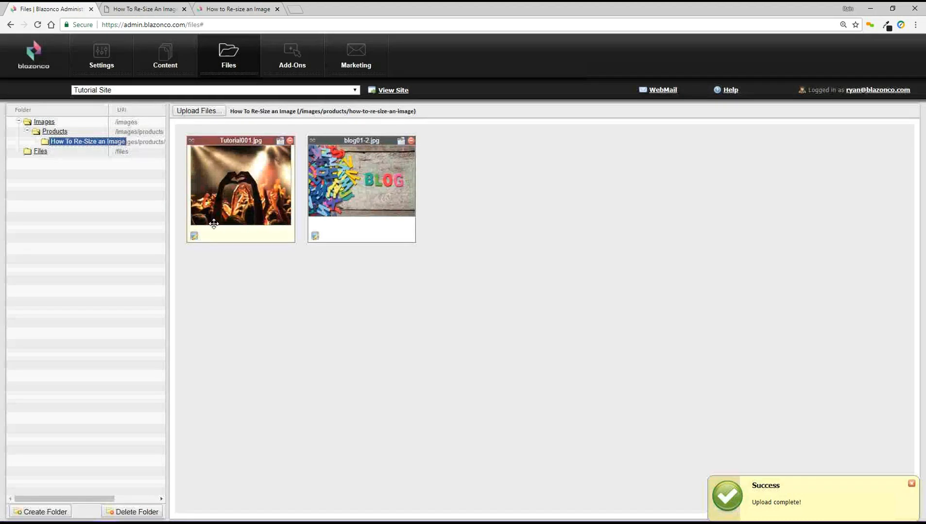
- Check the dimensions of blog01-2.jpg and delete that image from the folder
{"action": "left_click", "coordinate": [315, 236]}
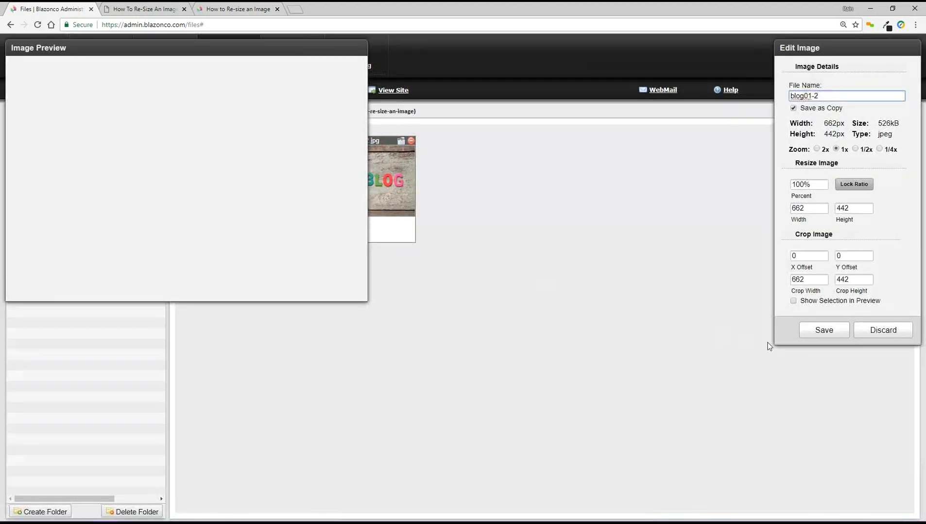
{"action": "left_click", "coordinate": [896, 336]}
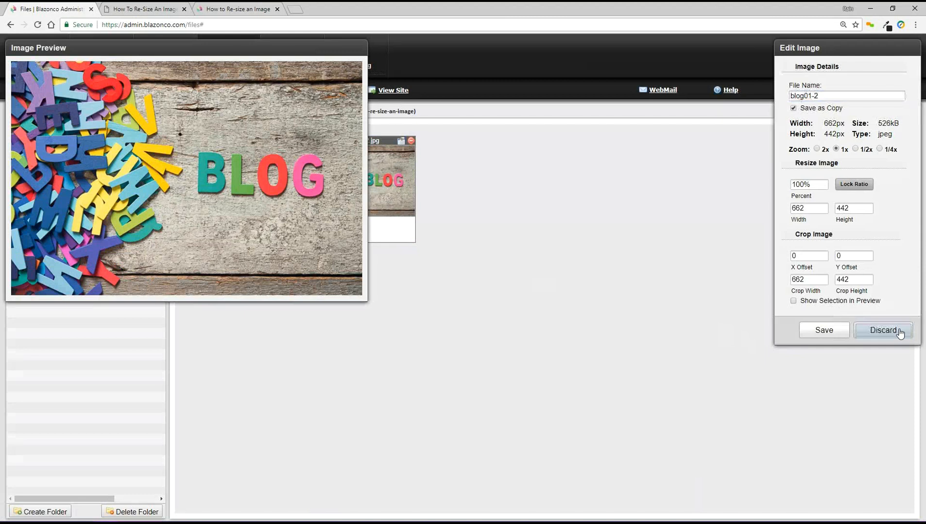
{"action": "left_click", "coordinate": [412, 141]}
{"action": "left_click", "coordinate": [504, 80]}
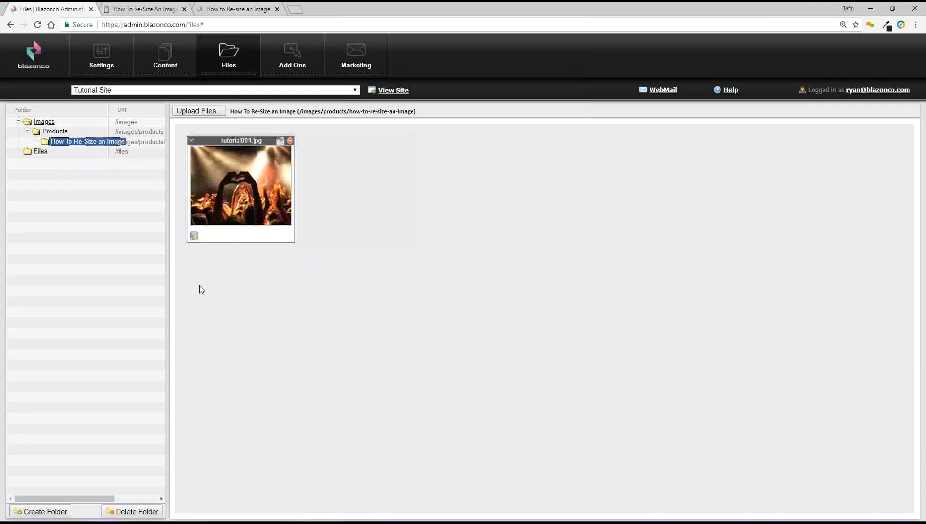
- Recheck Tutorial001.jpg's dimensions, and upload shutterstock_282535433.jpg into the How To Re-Size an Image folder
{"action": "left_click", "coordinate": [194, 236]}
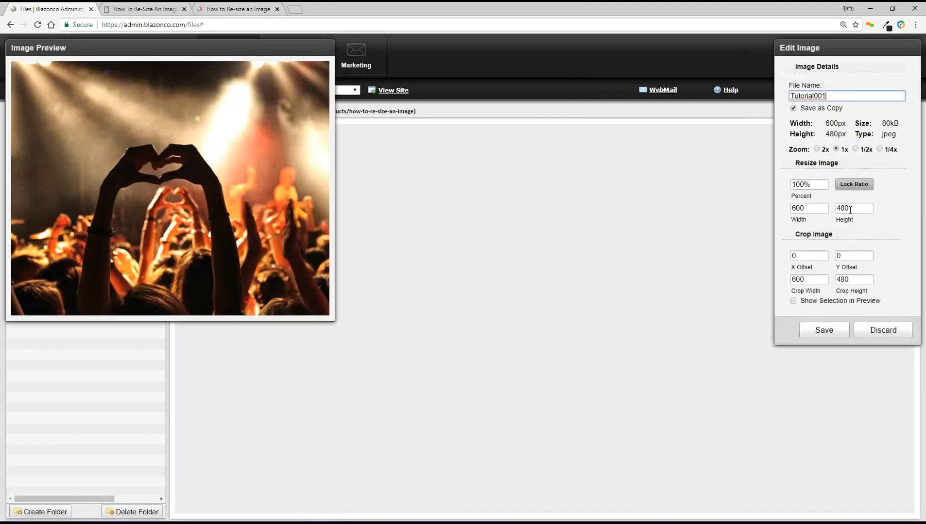
{"action": "left_click", "coordinate": [902, 335]}
{"action": "left_click", "coordinate": [203, 113]}
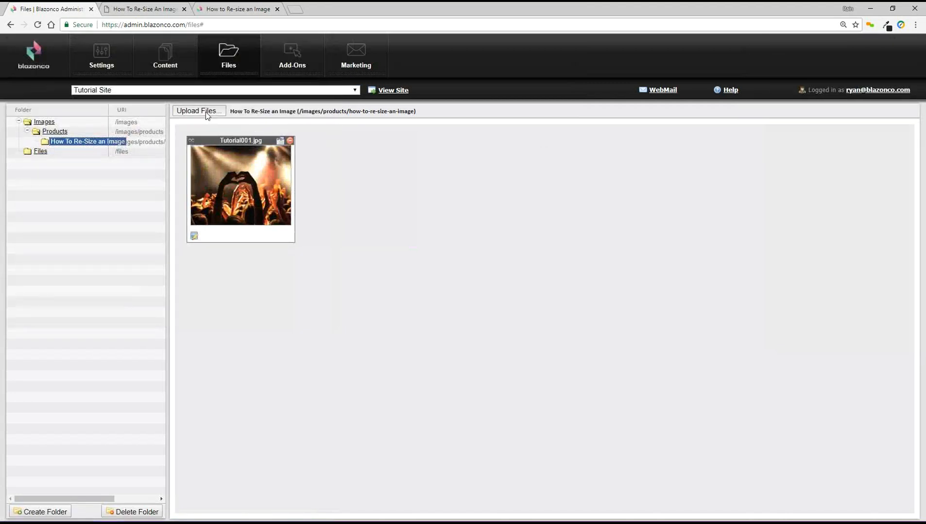
{"action": "left_click", "coordinate": [406, 288]}
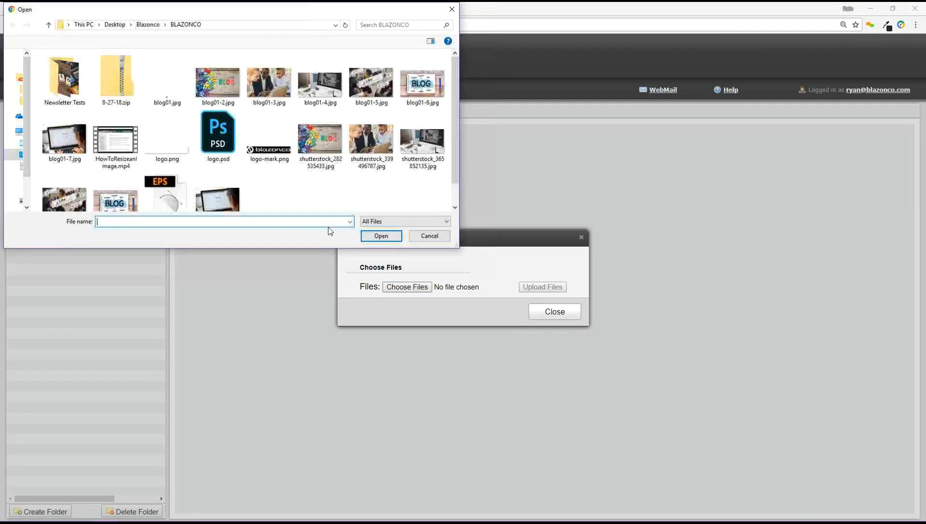
{"action": "left_click", "coordinate": [334, 138]}
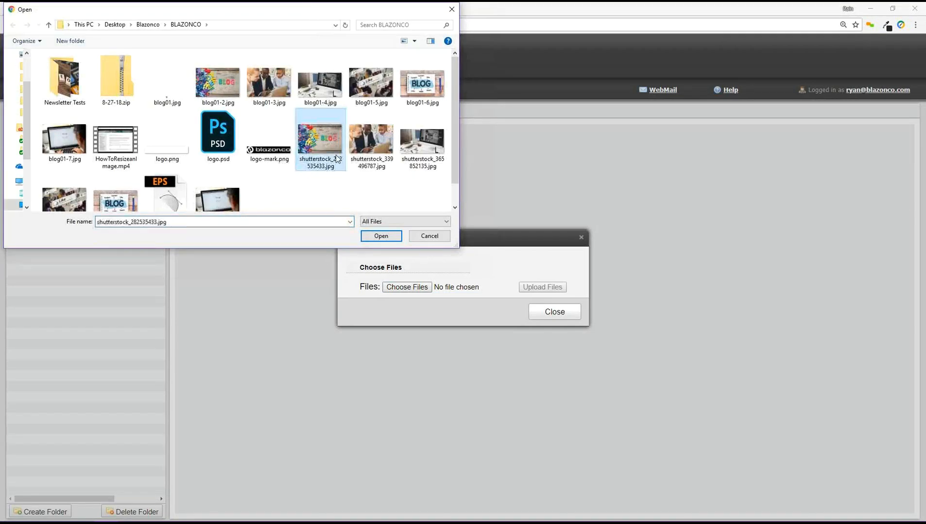
{"action": "left_click", "coordinate": [381, 237]}
{"action": "left_click", "coordinate": [544, 288]}
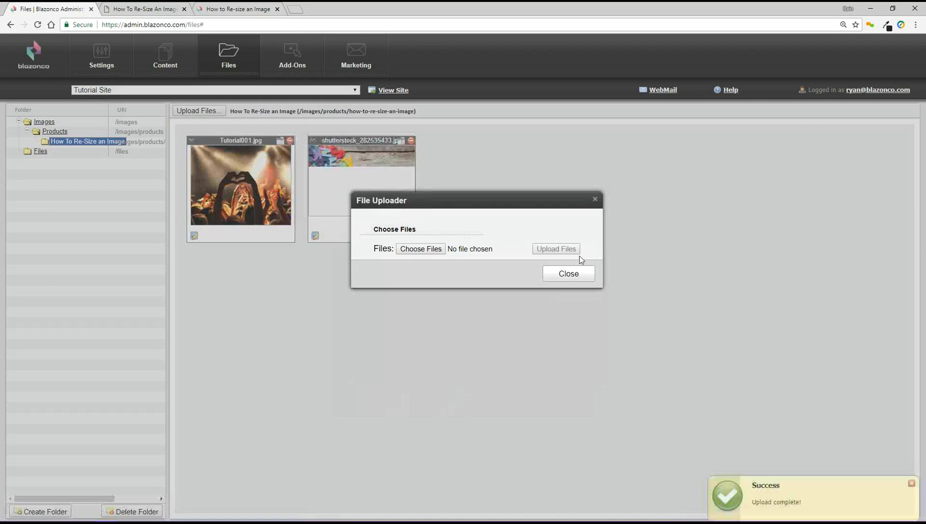
{"action": "left_click", "coordinate": [559, 273]}
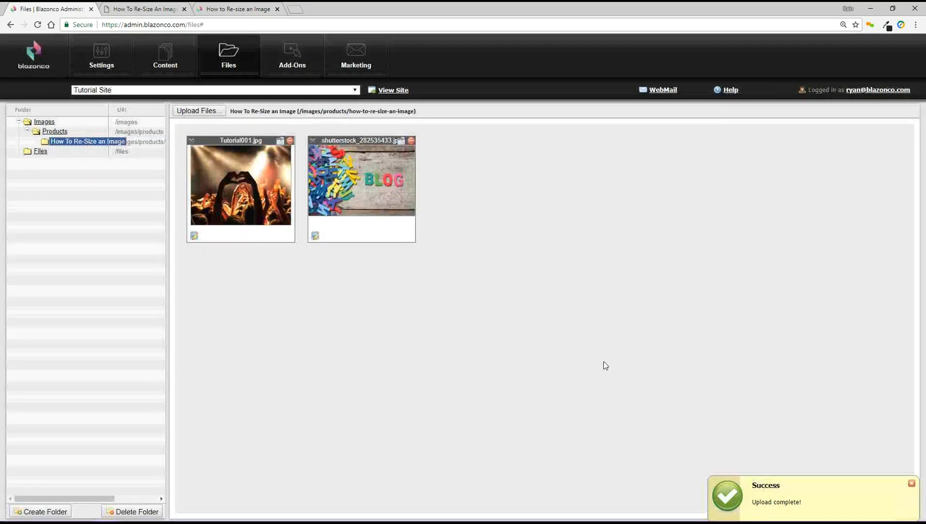
- Recheck Tutorial001.jpg's dimensions, and set the resize height of shutterstock_282535433.jpg to 480 px
{"action": "left_click", "coordinate": [195, 237]}
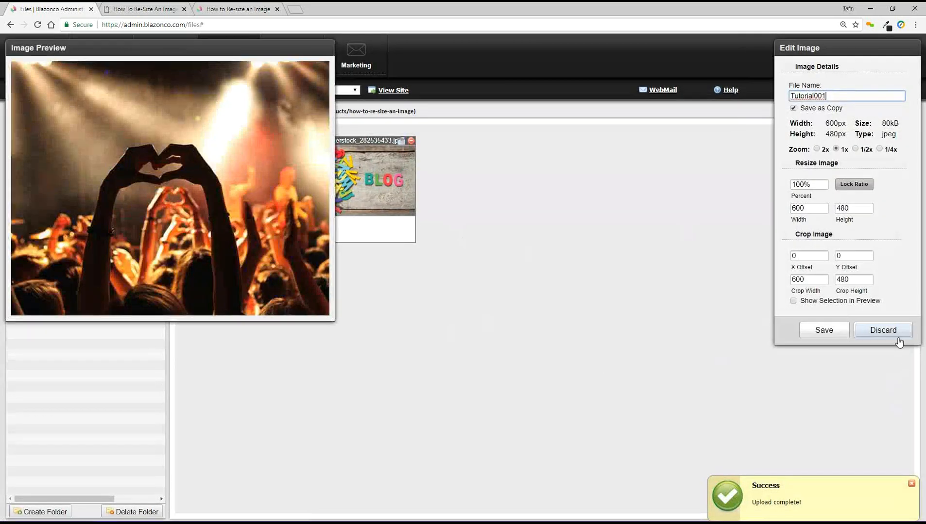
{"action": "left_click", "coordinate": [896, 334]}
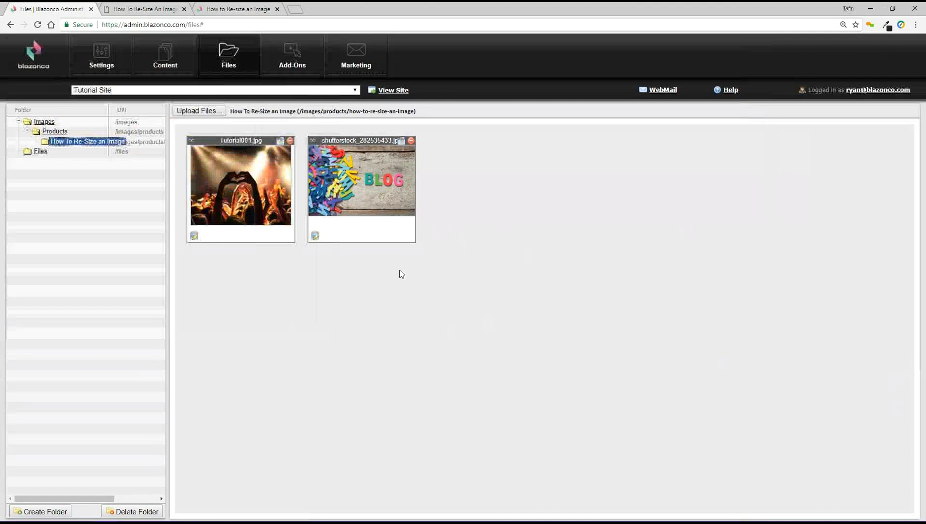
{"action": "left_click", "coordinate": [314, 236]}
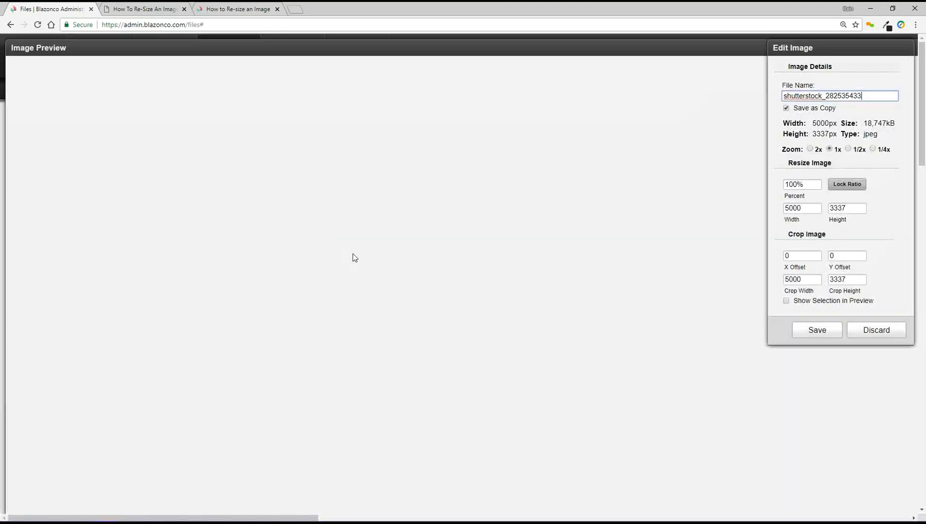
{"action": "left_click", "coordinate": [846, 208]}
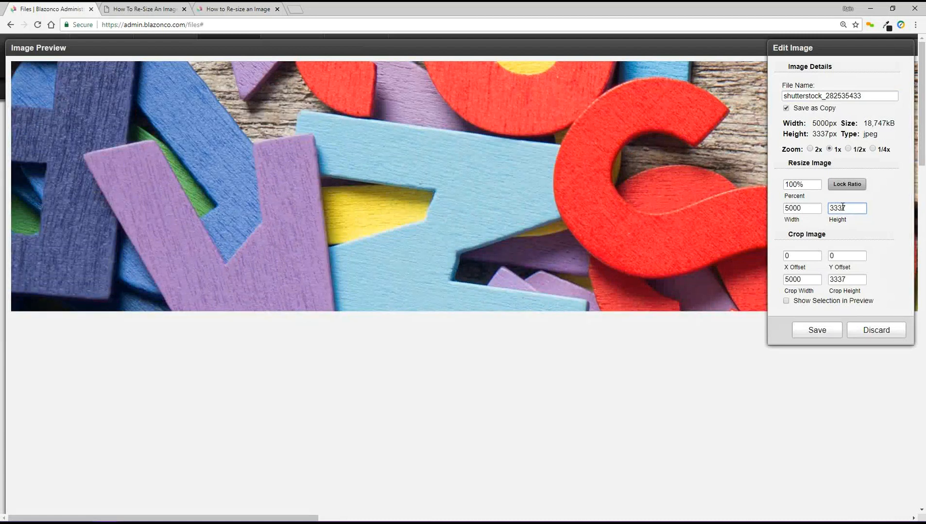
{"action": "double_click", "coordinate": [843, 208]}
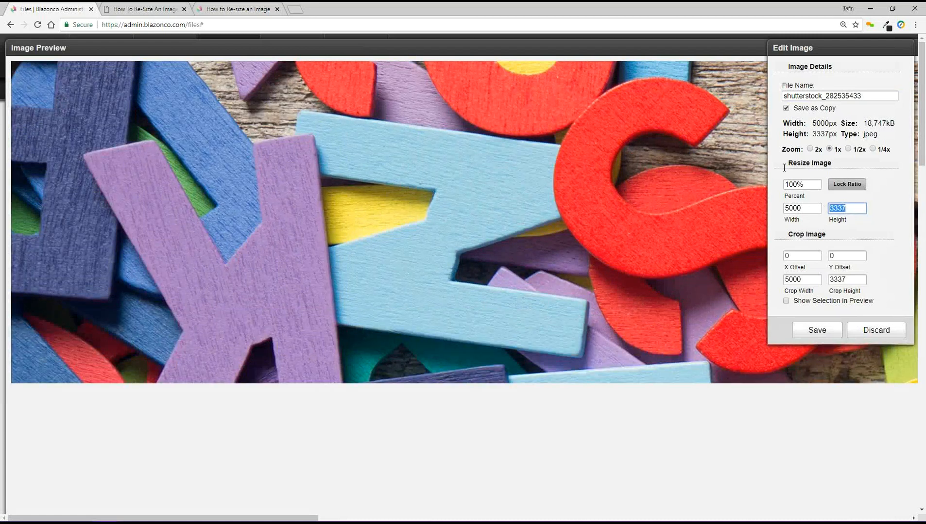
{"action": "triple_click", "coordinate": [844, 165]}
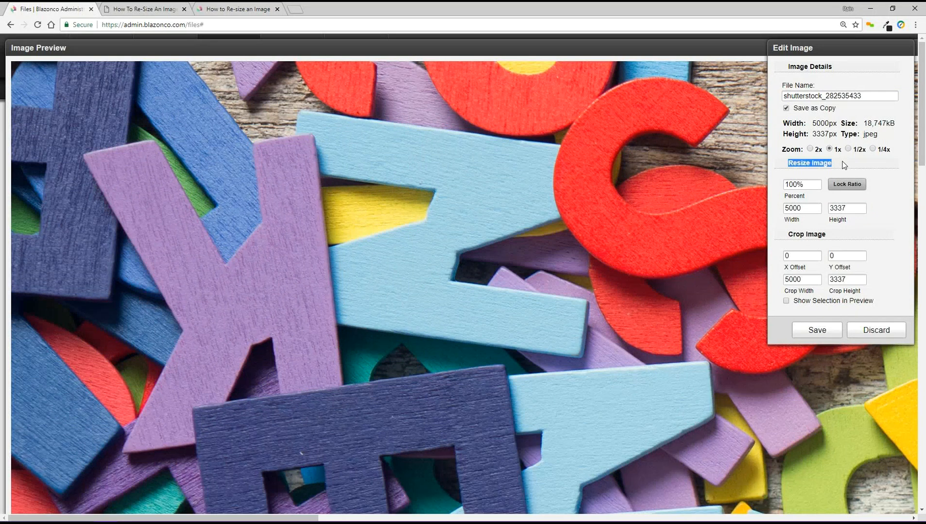
{"action": "double_click", "coordinate": [847, 205]}
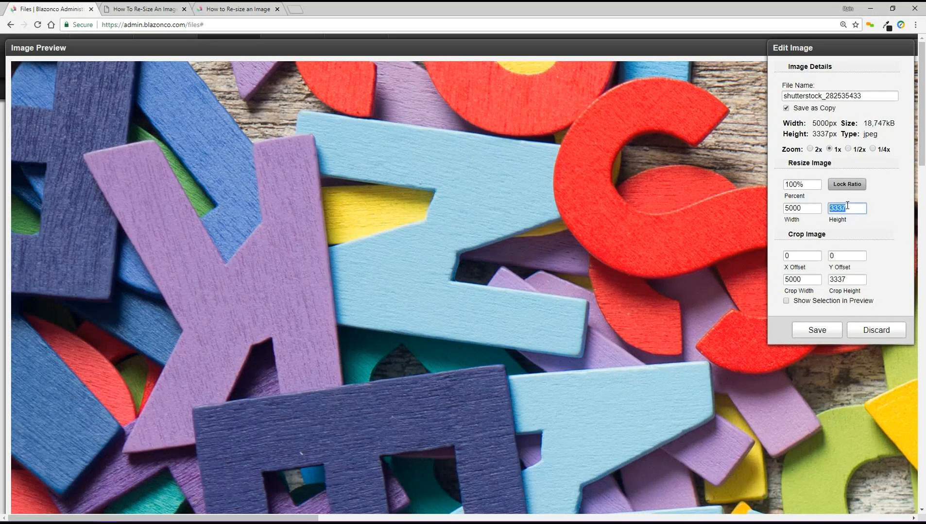
{"action": "type", "text": "480"}
{"action": "key", "text": "Tab"}
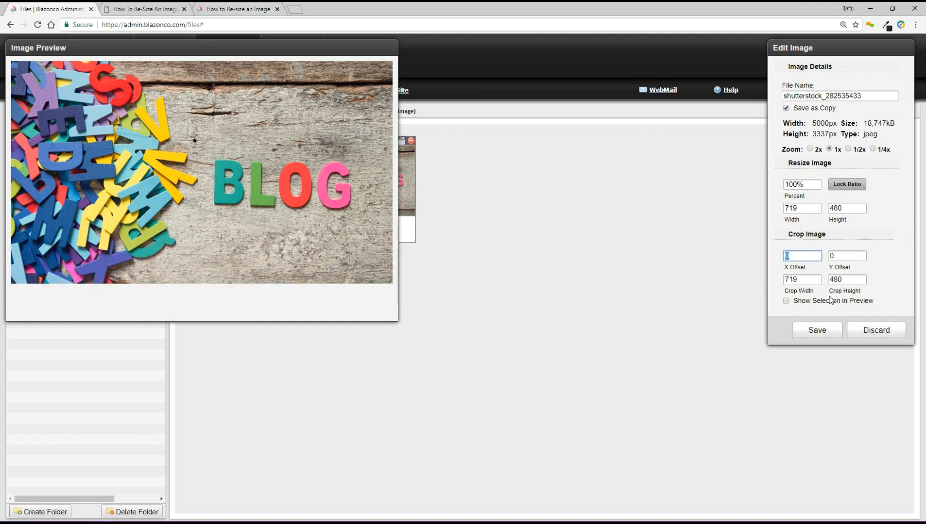
- Set the crop width to 600 px and place the previewed crop selection at an X offset of 119
{"action": "triple_click", "coordinate": [785, 237]}
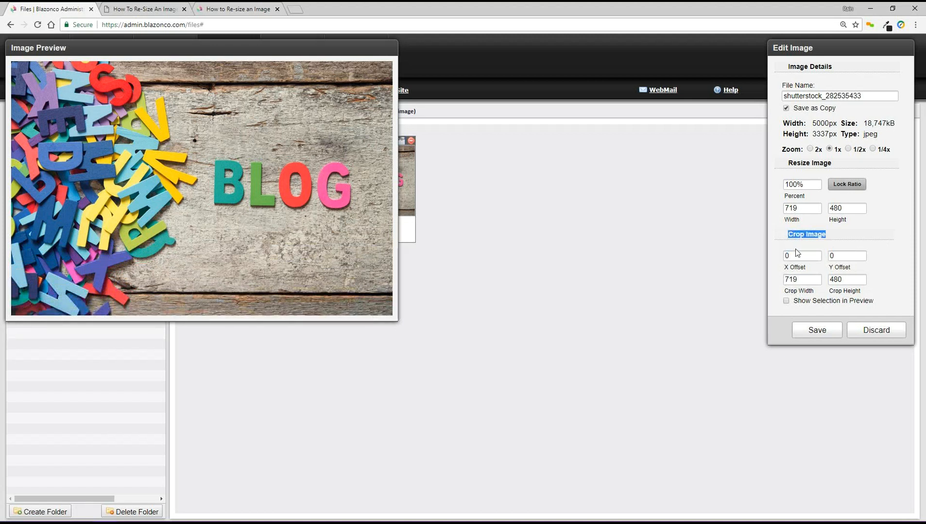
{"action": "left_click", "coordinate": [801, 280]}
{"action": "left_click_drag", "start_coordinate": [804, 279], "coordinate": [786, 277]}
{"action": "type", "text": "600"}
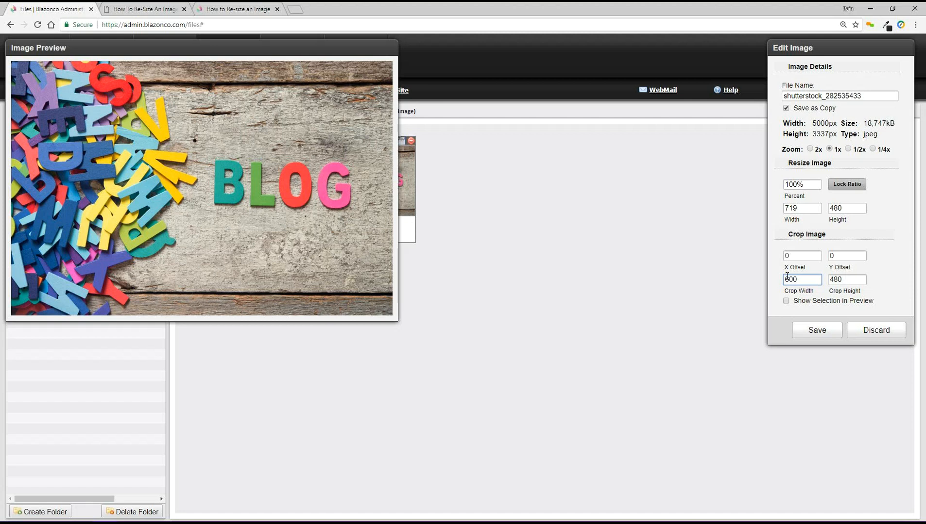
{"action": "key", "text": "Tab"}
{"action": "key", "text": "Tab"}
{"action": "left_click", "coordinate": [786, 301]}
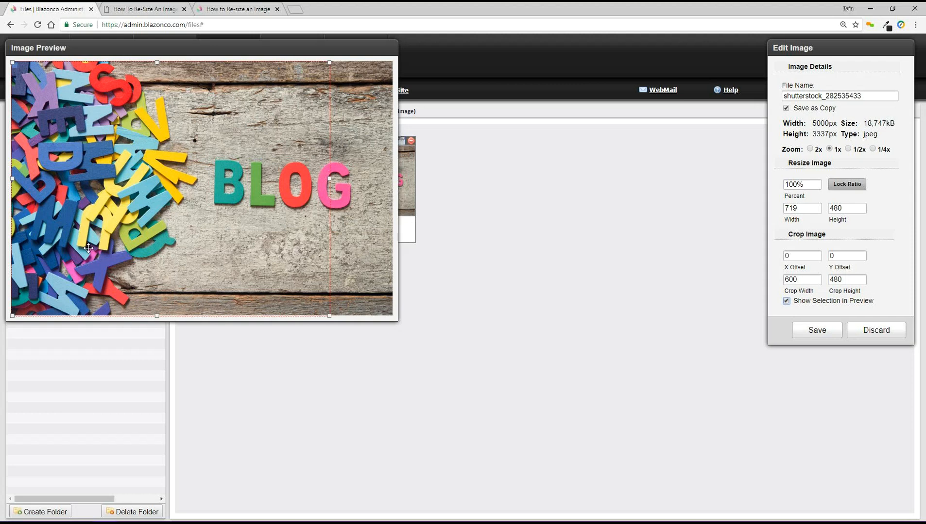
{"action": "left_click_drag", "start_coordinate": [89, 98], "coordinate": [178, 103]}
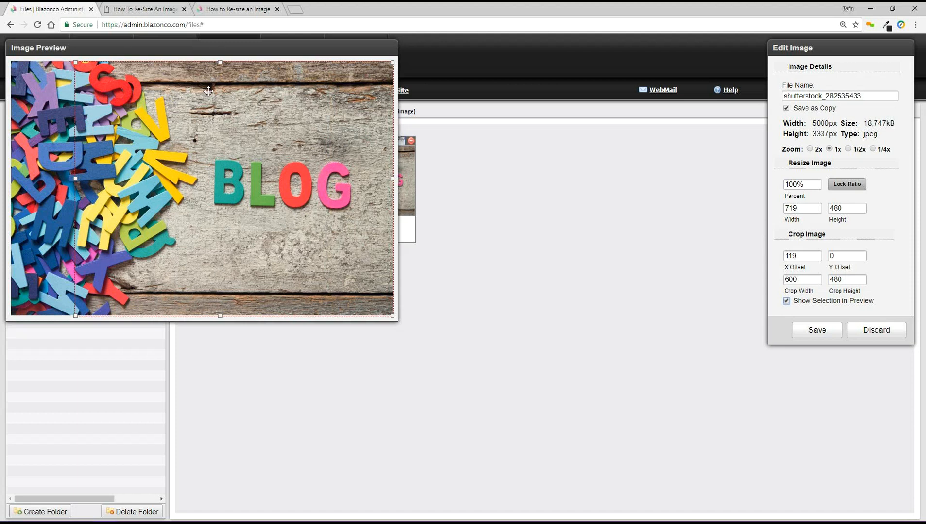
- Name the image productimage2 and save it as a copy
{"action": "left_click_drag", "start_coordinate": [864, 96], "coordinate": [775, 96]}
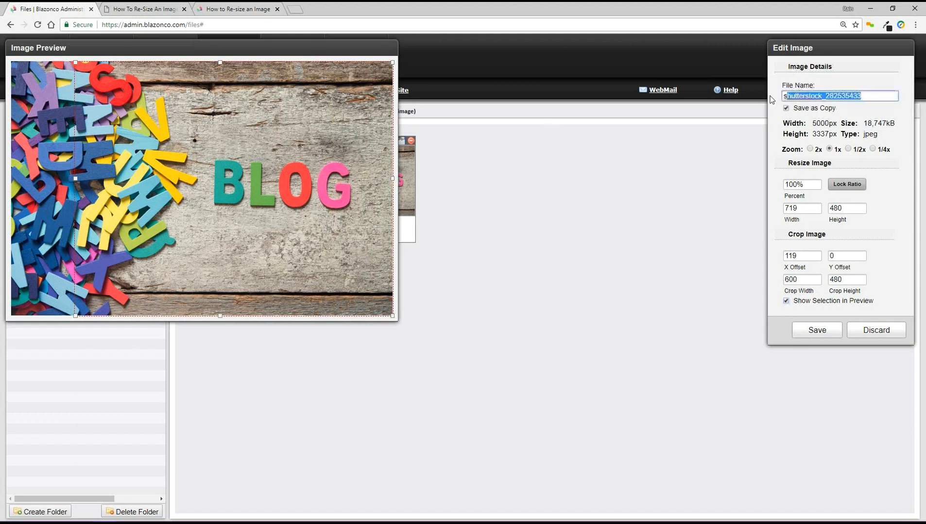
{"action": "type", "text": "productimage2"}
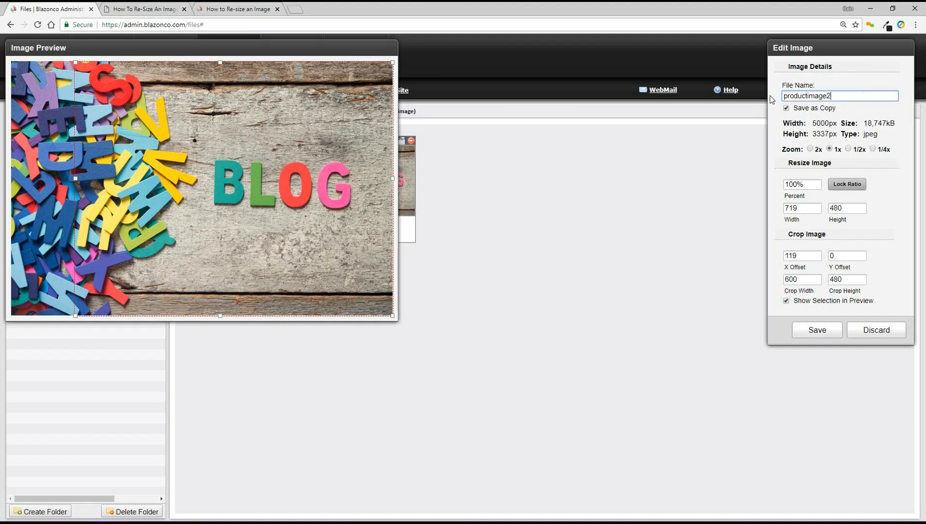
{"action": "left_click", "coordinate": [813, 332]}
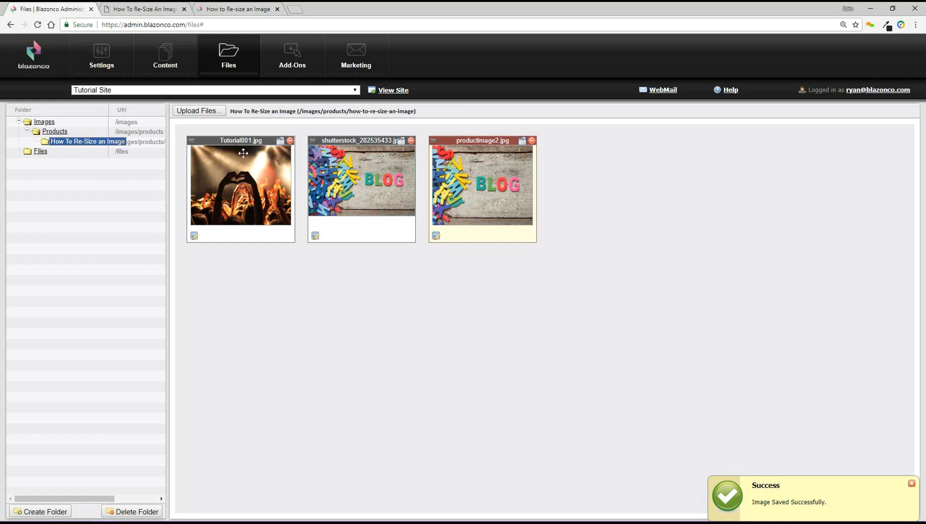
- Reload the live How To Re-Size an Image product page, and view the concert photo enlarged
{"action": "left_click", "coordinate": [160, 8]}
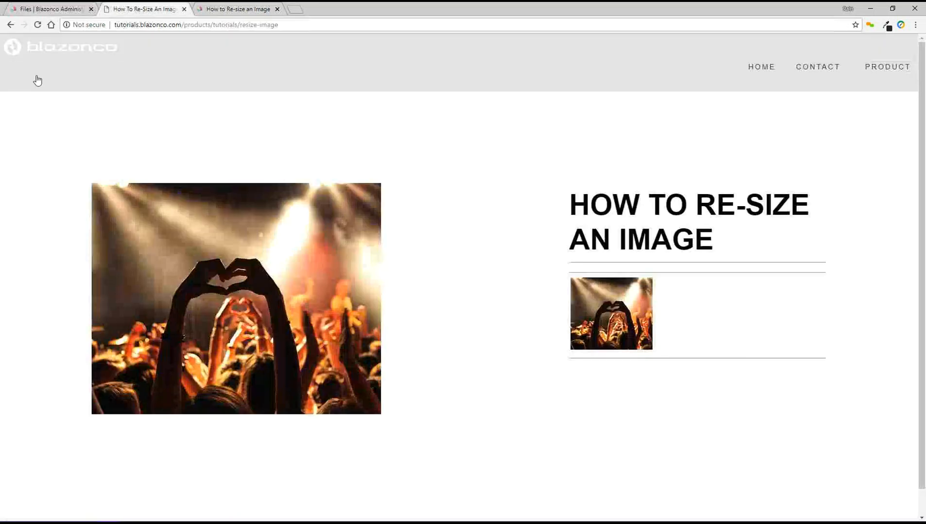
{"action": "left_click", "coordinate": [37, 25]}
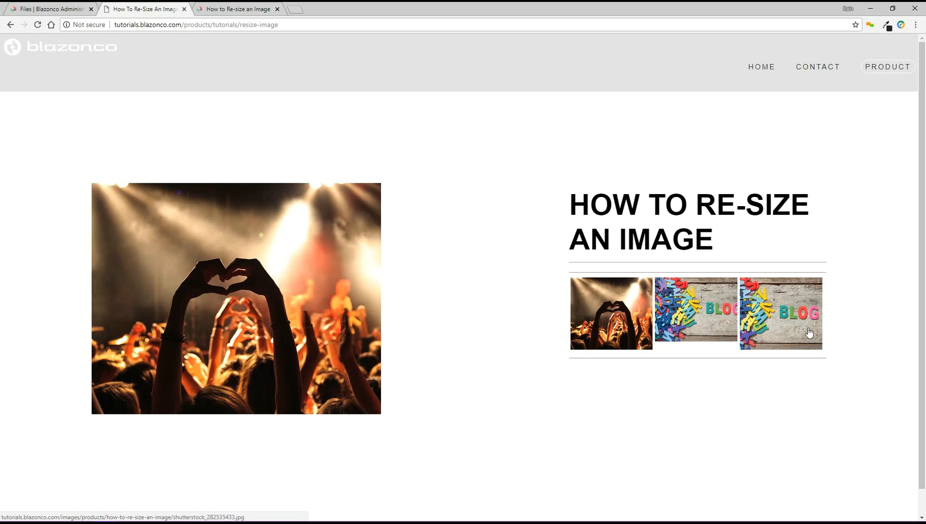
{"action": "left_click", "coordinate": [625, 313]}
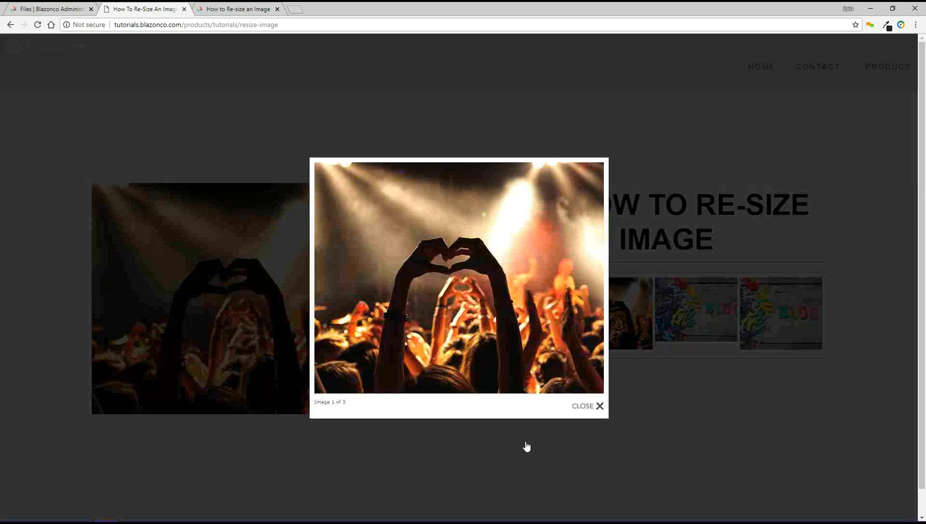
{"action": "left_click", "coordinate": [703, 430]}
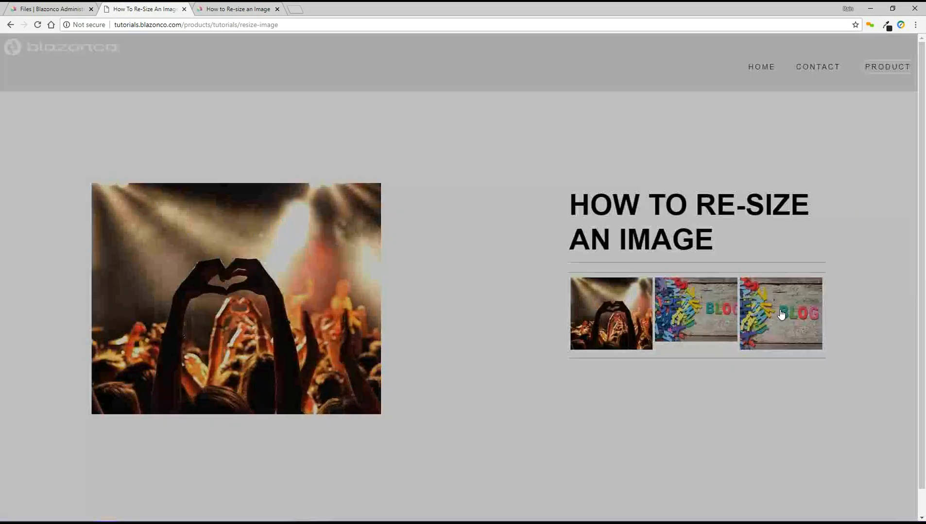
- View the cropped BLOG image enlarged, followed by the full-size original, and return to the previous page
{"action": "left_click", "coordinate": [780, 315]}
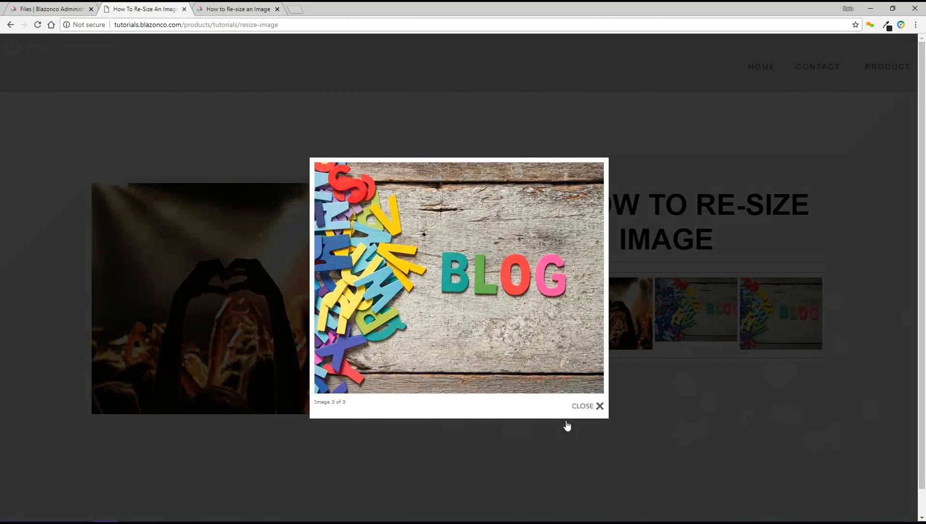
{"action": "left_click", "coordinate": [582, 408]}
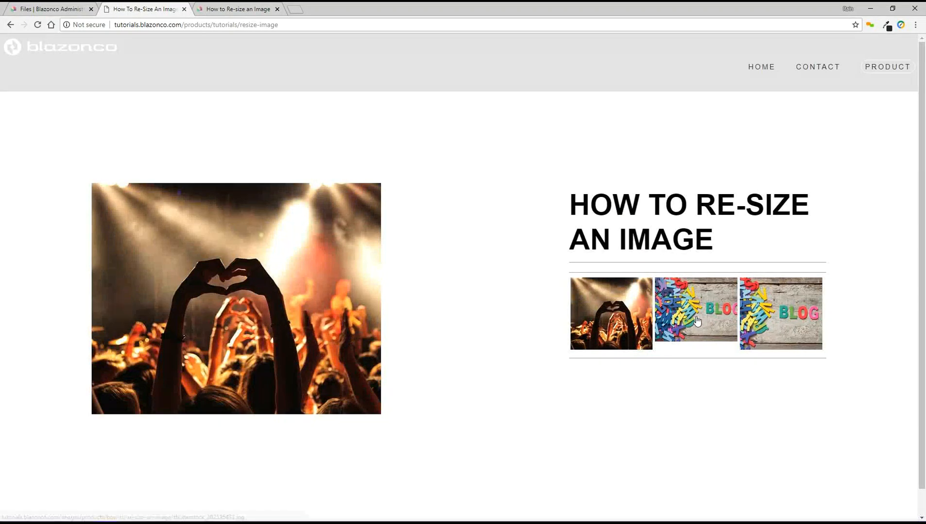
{"action": "left_click", "coordinate": [697, 321]}
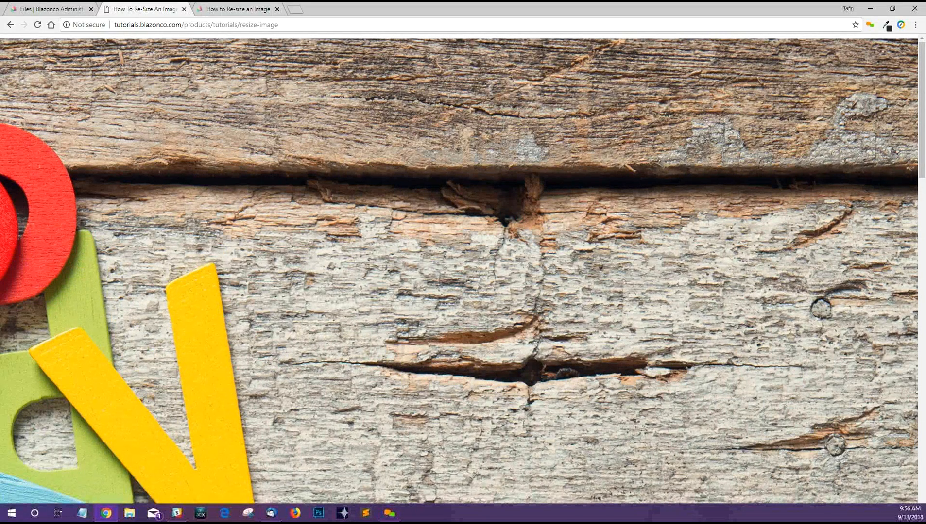
{"action": "left_click", "coordinate": [9, 28]}
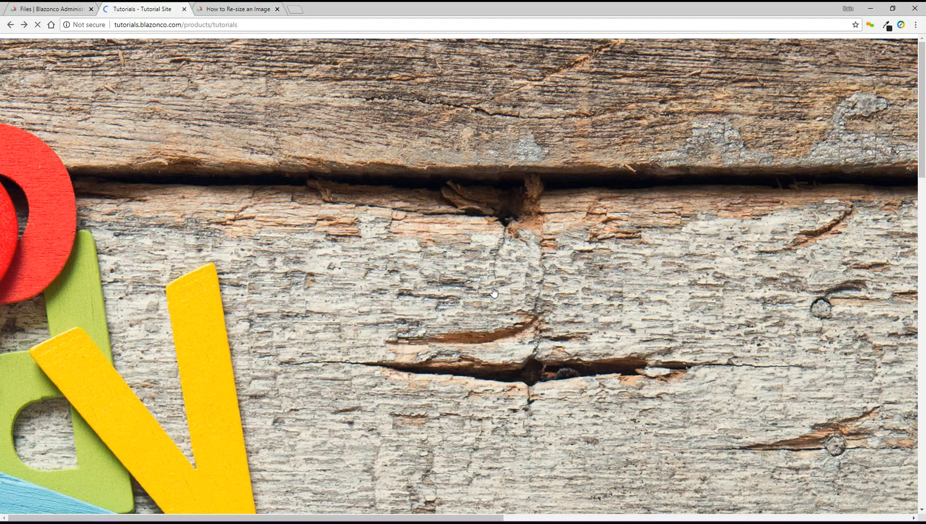